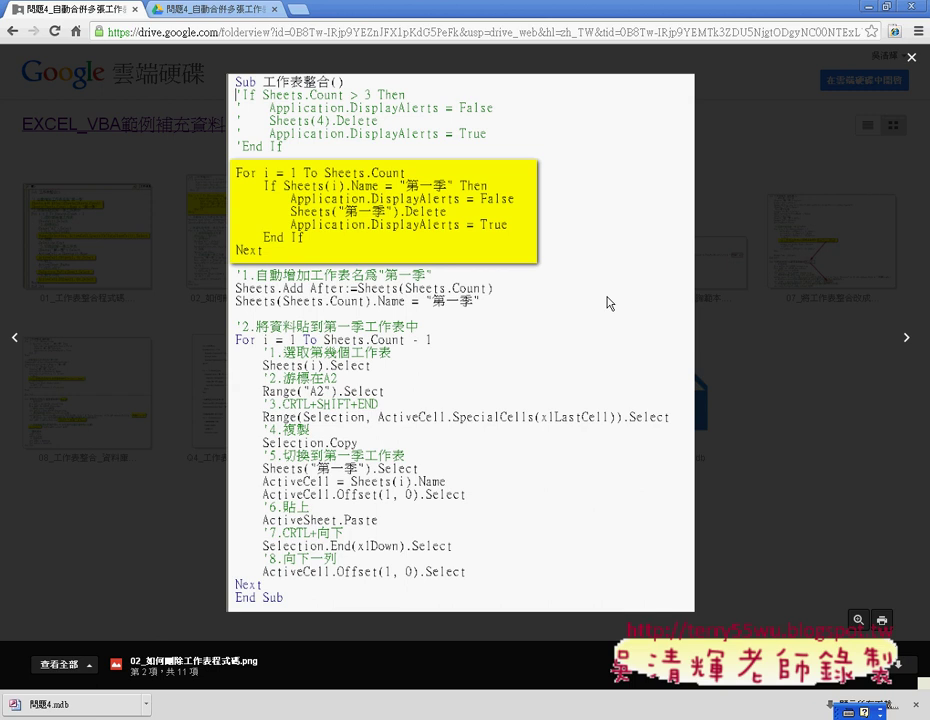
Step: Advance the Drive image viewer to the screenshot 04_錄製巨集並修改程式.png
{"action": "left_click", "coordinate": [903, 343]}
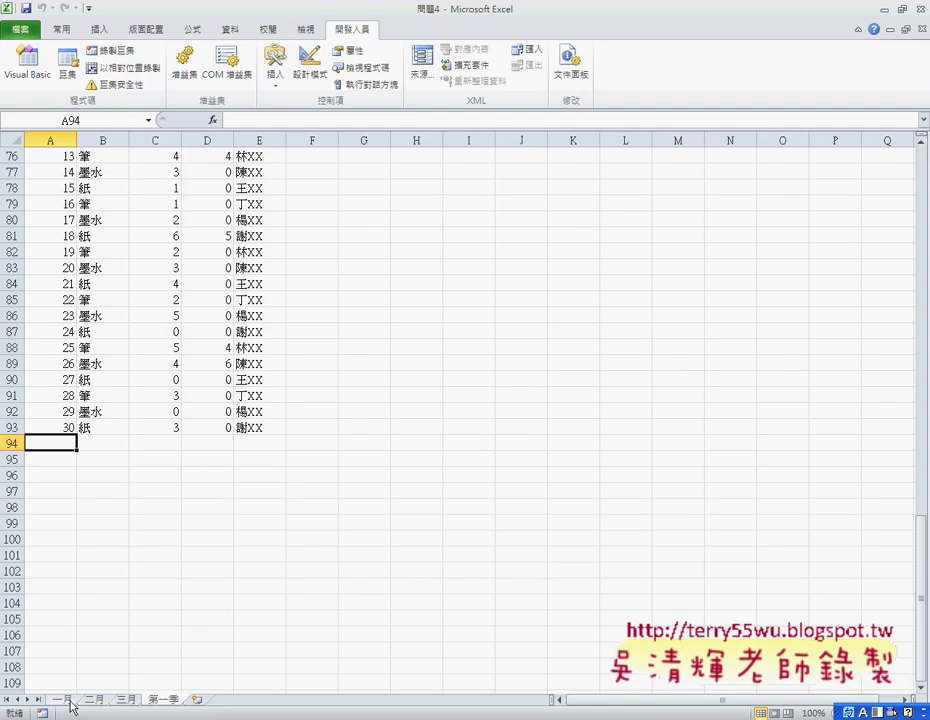
Step: Check the 第一季 sheet, then start recording a new macro from the 一月 sheet
{"action": "left_click", "coordinate": [69, 703]}
{"action": "left_click", "coordinate": [173, 703]}
{"action": "left_click", "coordinate": [62, 700]}
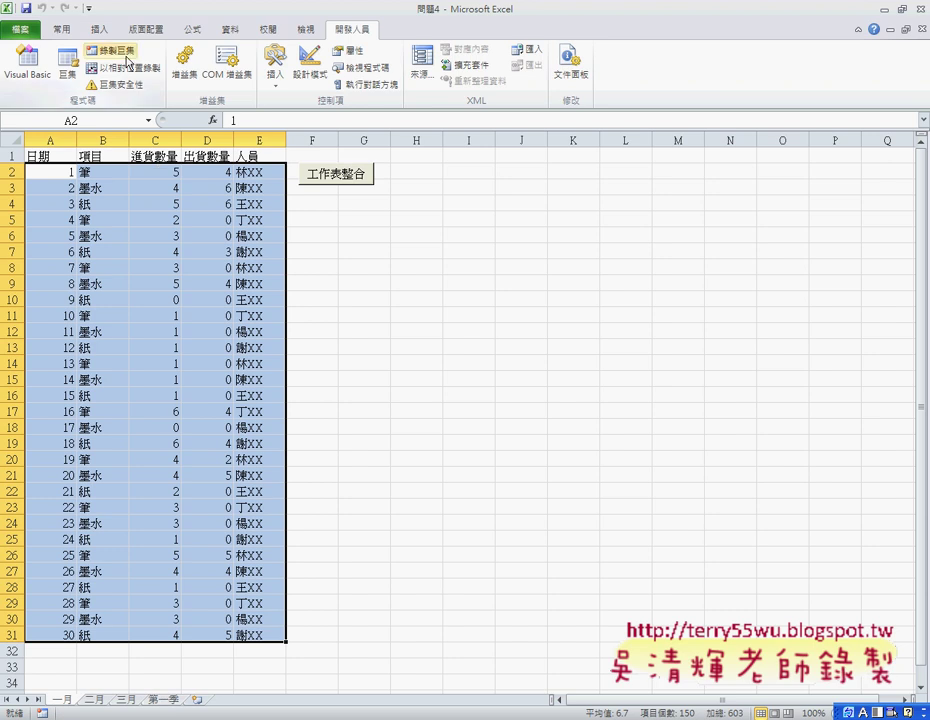
{"action": "left_click", "coordinate": [127, 58]}
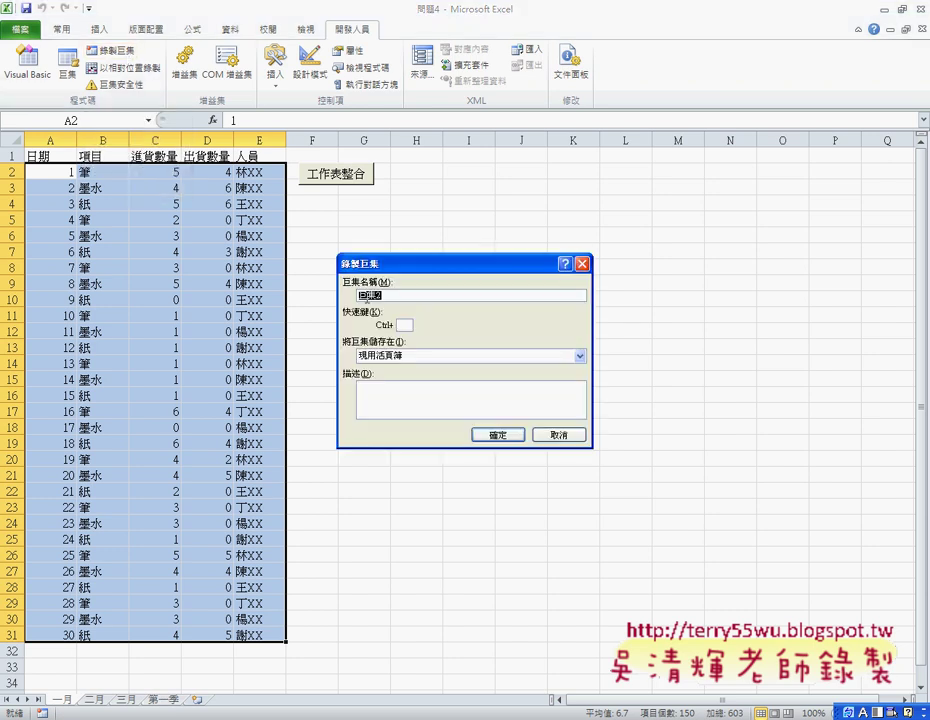
{"action": "left_click", "coordinate": [505, 436]}
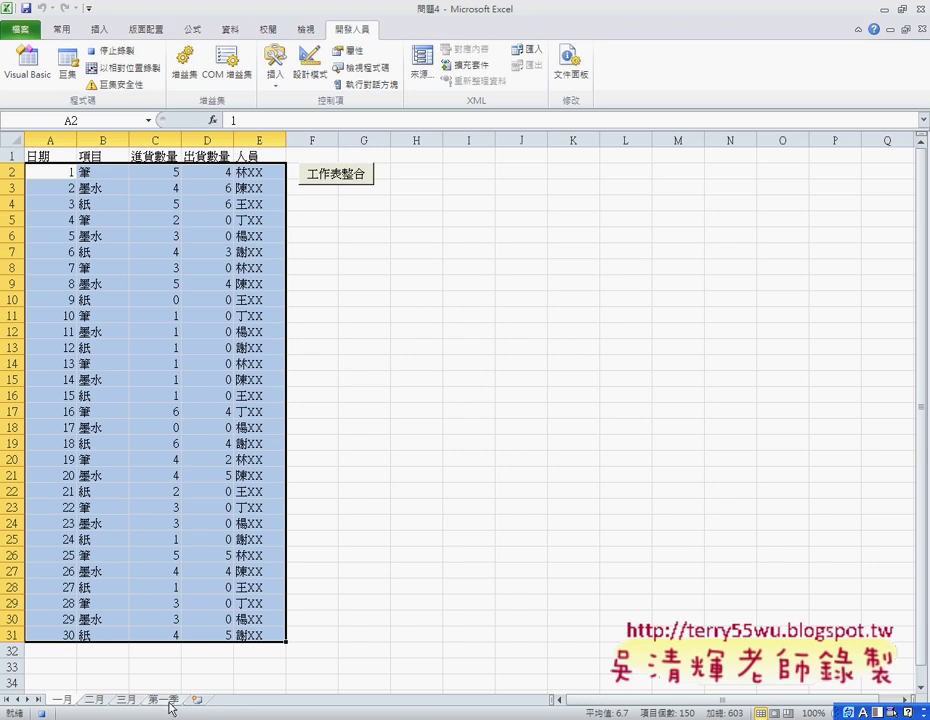
Step: On the 第一季 sheet, select A1 through the last used cell and clear the contents
{"action": "key", "text": "ctrl+Down"}
{"action": "key", "text": "Down"}
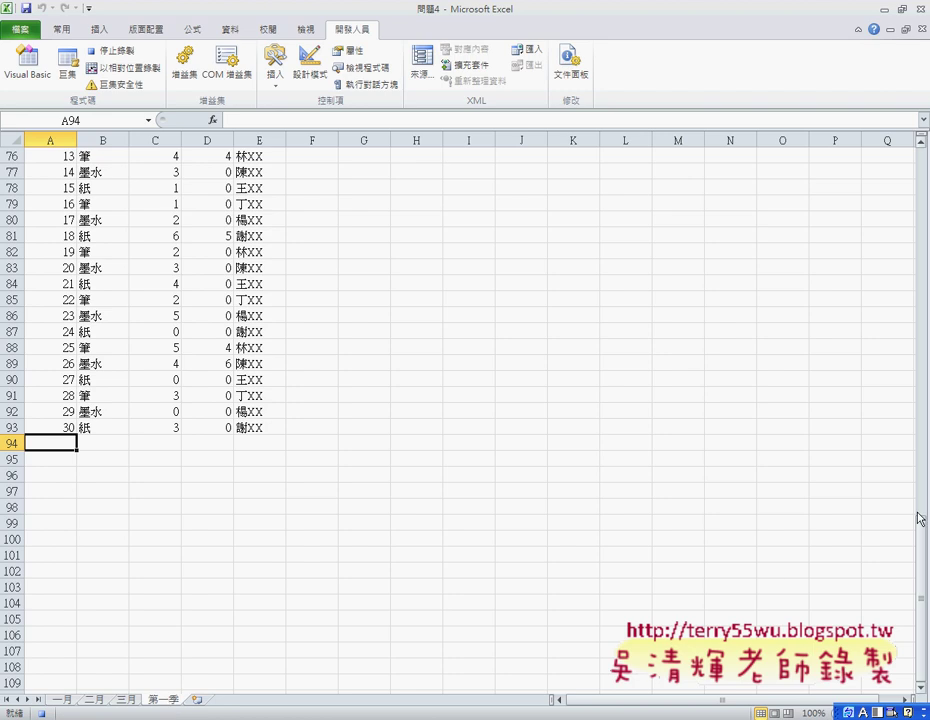
{"action": "left_click_drag", "start_coordinate": [921, 543], "coordinate": [926, 170]}
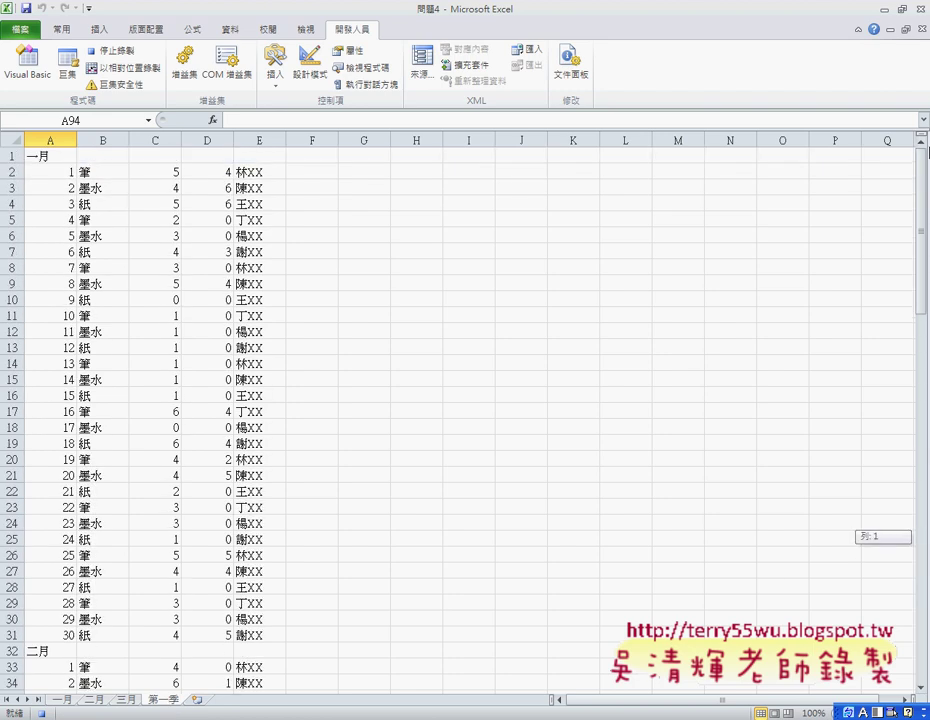
{"action": "left_click", "coordinate": [46, 157]}
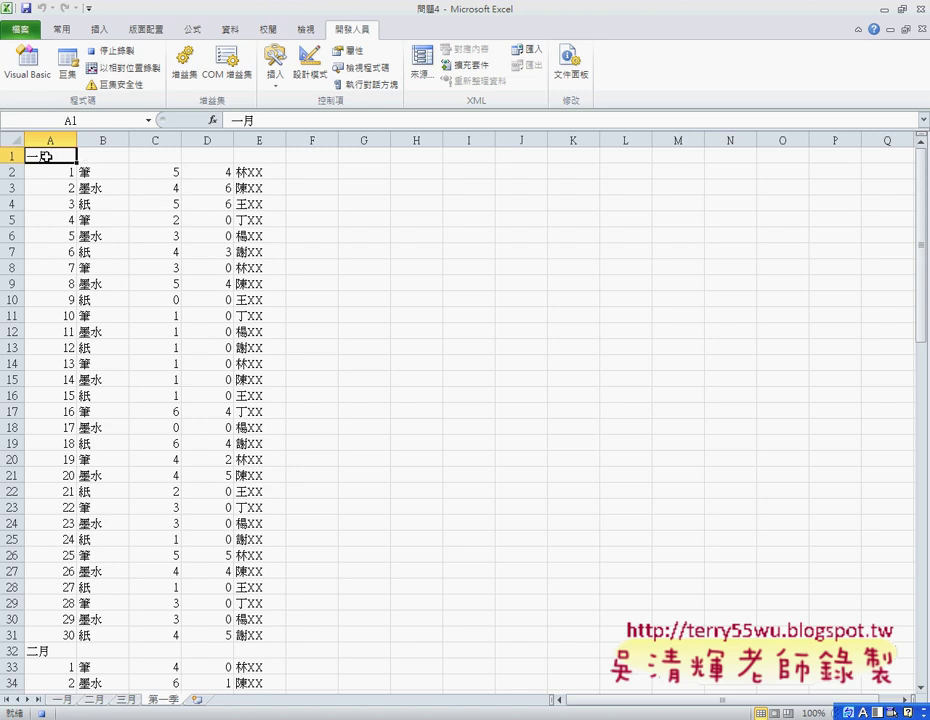
{"action": "key", "text": "ctrl+shift+End"}
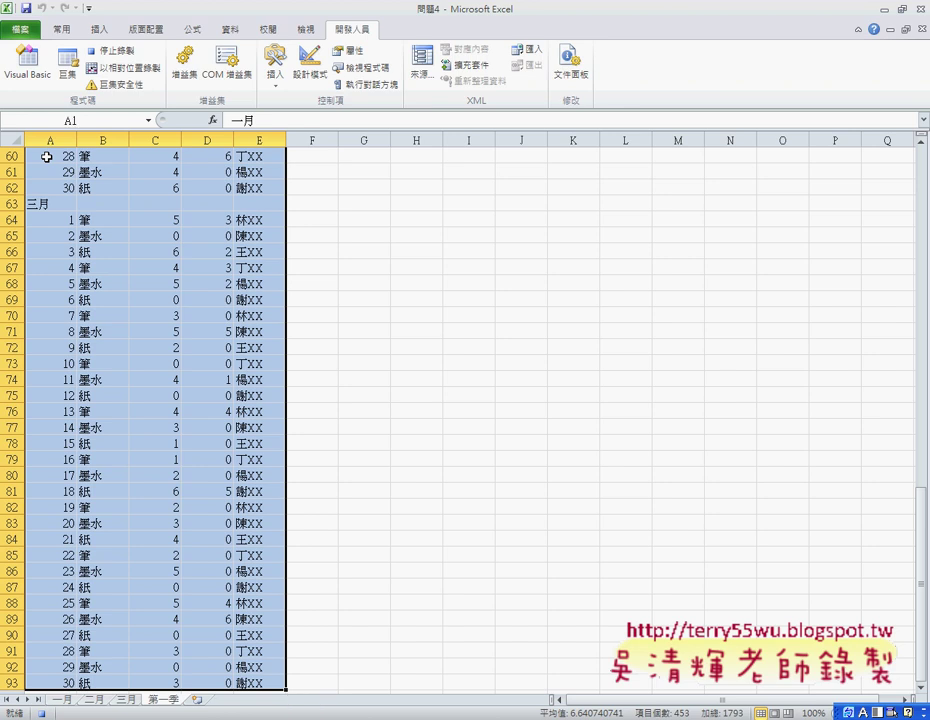
{"action": "key", "text": "Delete"}
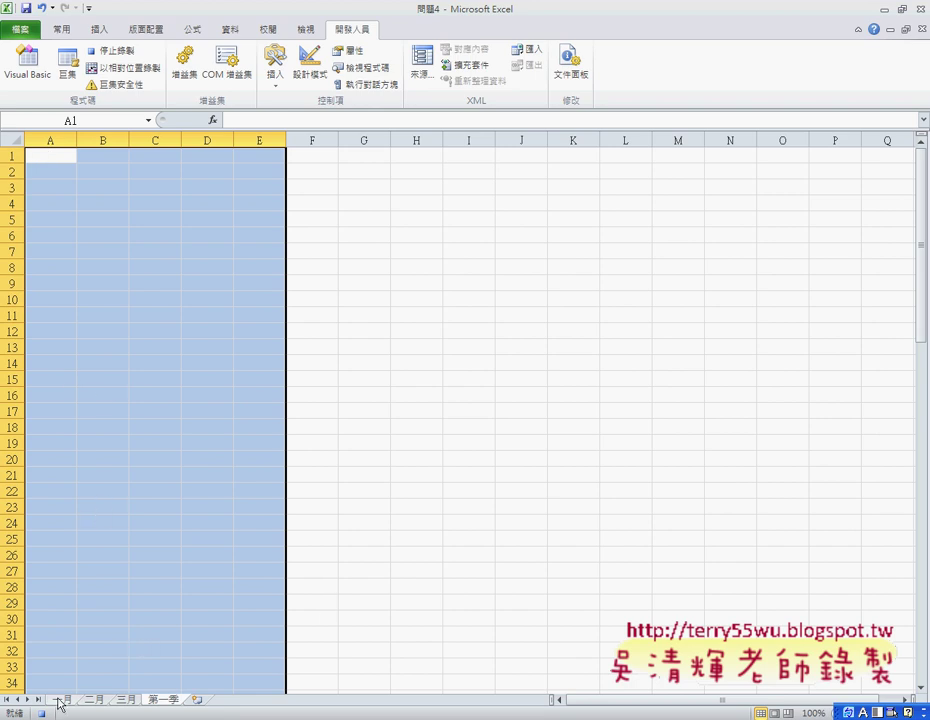
Step: Return to 一月, stop recording, and open macro 巨集2 in the VBA editor
{"action": "left_click", "coordinate": [60, 703]}
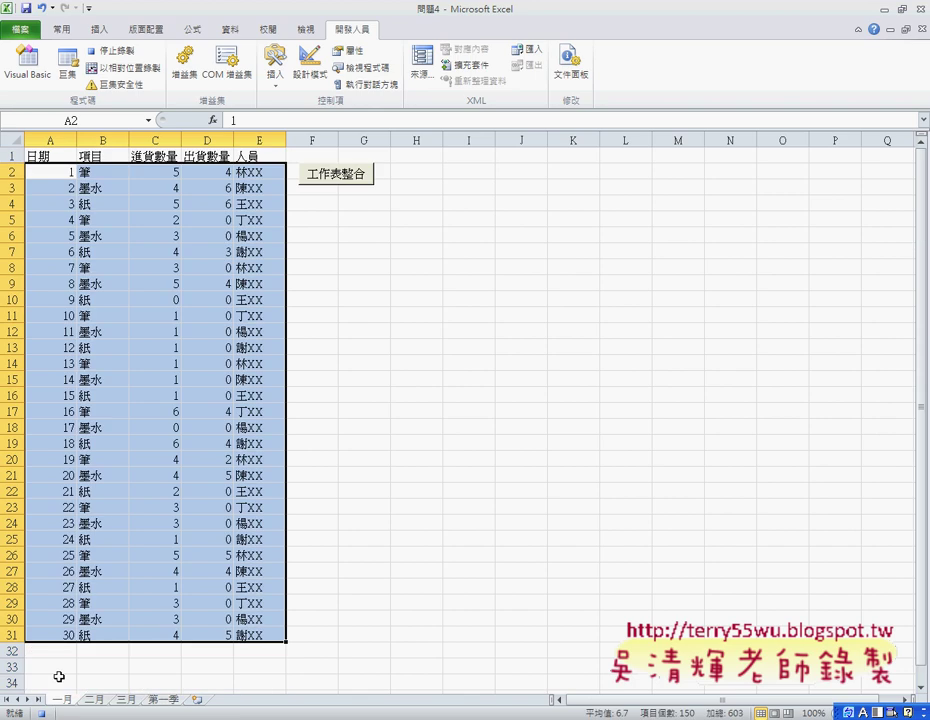
{"action": "left_click", "coordinate": [112, 51]}
{"action": "left_click", "coordinate": [67, 62]}
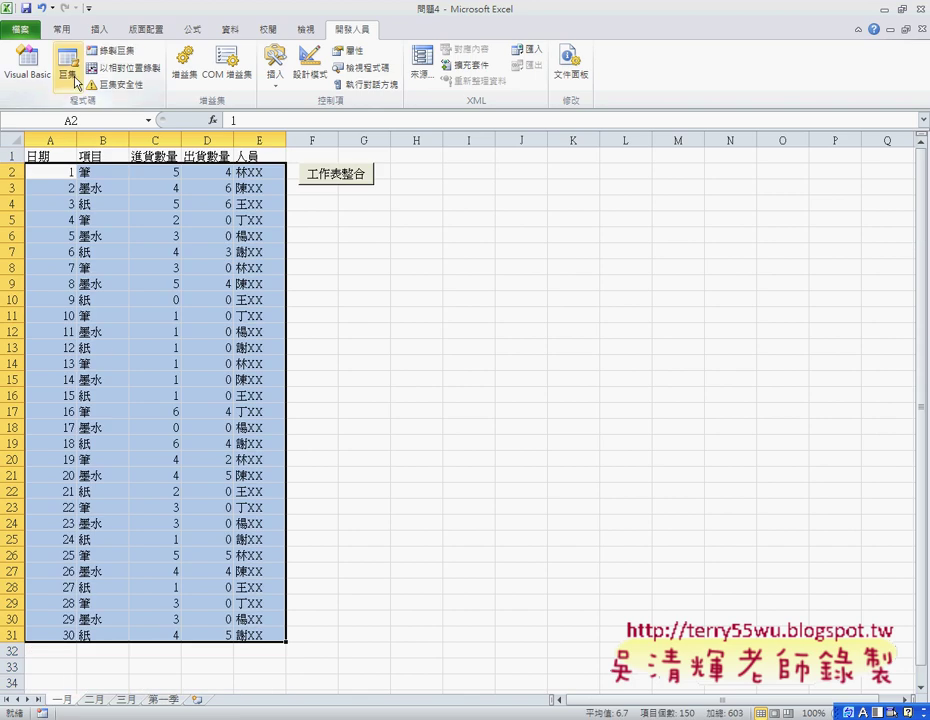
{"action": "left_click", "coordinate": [345, 309]}
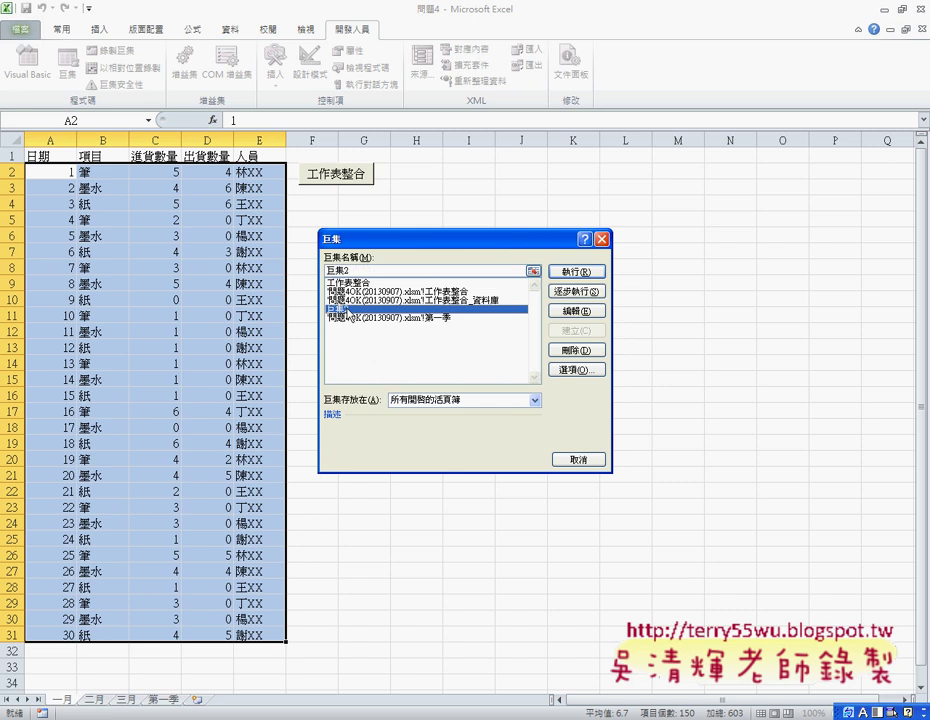
{"action": "left_click", "coordinate": [586, 312]}
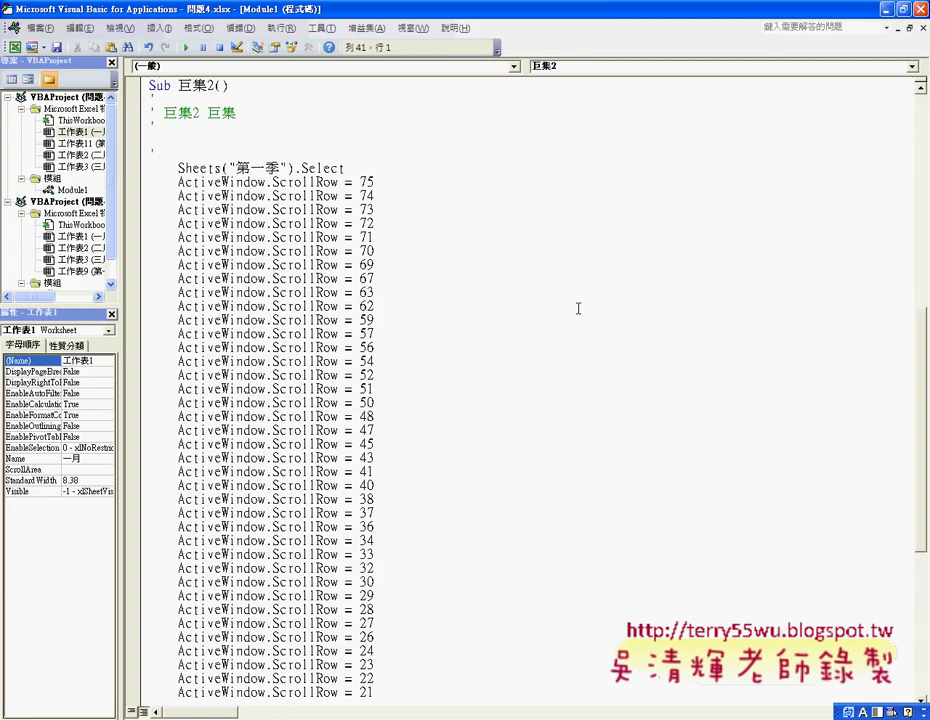
Step: Delete all the ActiveWindow.ScrollRow lines from 巨集2's code
{"action": "scroll", "coordinate": [481, 345], "scroll_direction": "down", "scroll_amount": 3}
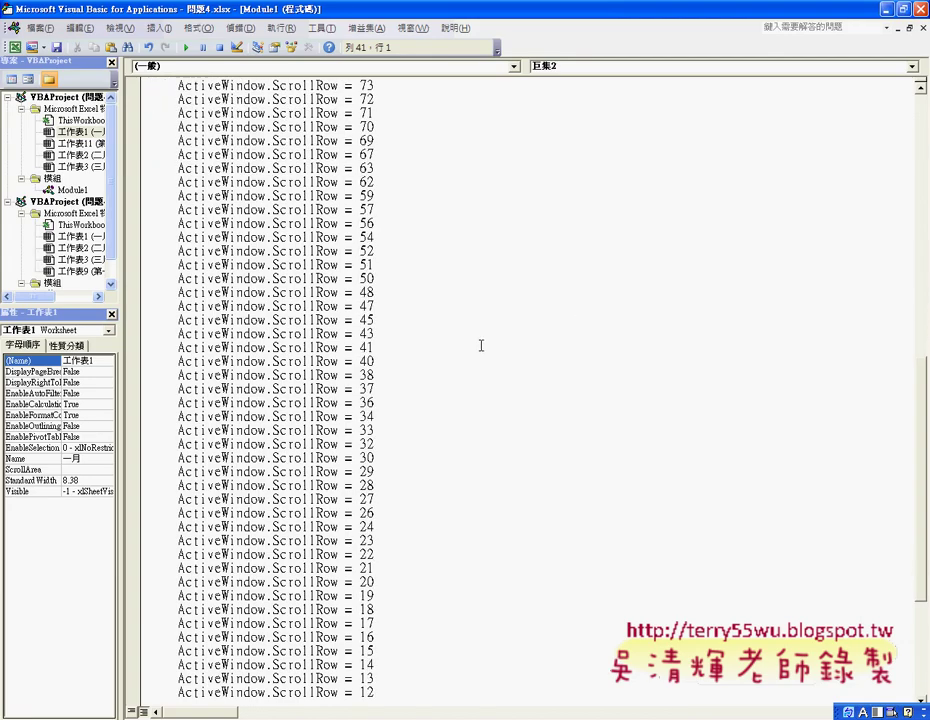
{"action": "scroll", "coordinate": [481, 345], "scroll_direction": "up", "scroll_amount": 3}
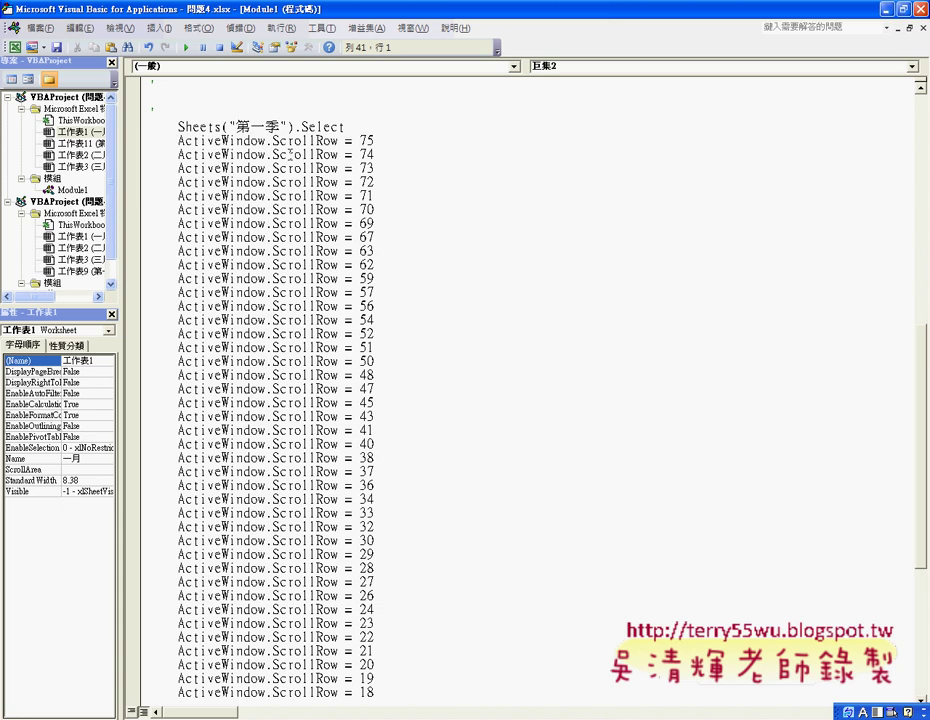
{"action": "left_click", "coordinate": [139, 142]}
{"action": "mouse_move", "coordinate": [139, 147]}
{"action": "left_mouse_down"}
{"action": "mouse_move", "coordinate": [139, 345]}
{"action": "mouse_move", "coordinate": [187, 612]}
{"action": "left_mouse_up"}
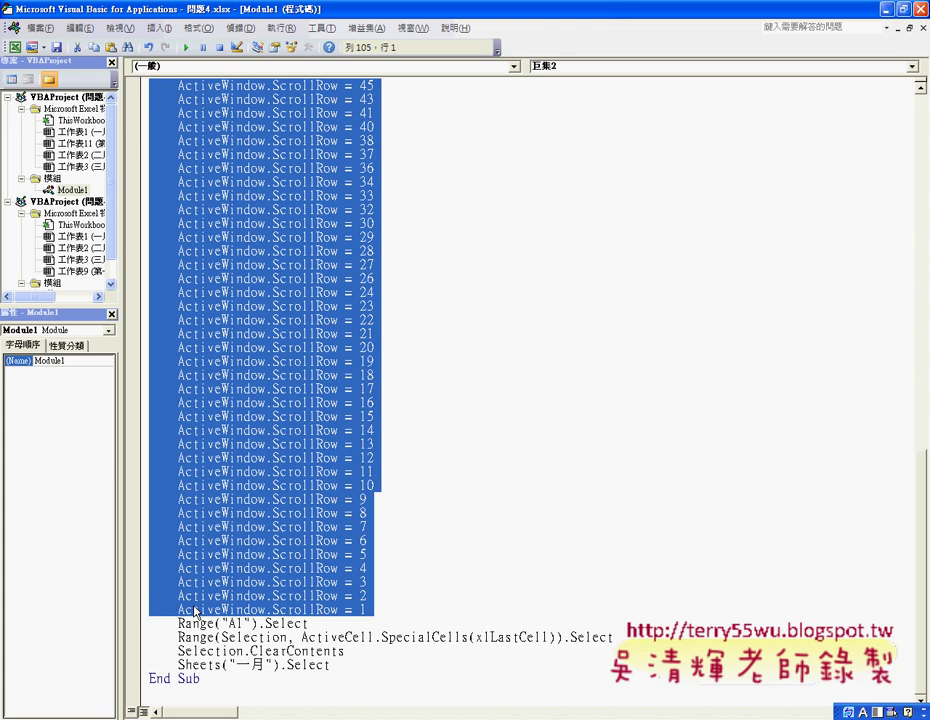
{"action": "key", "text": "Delete"}
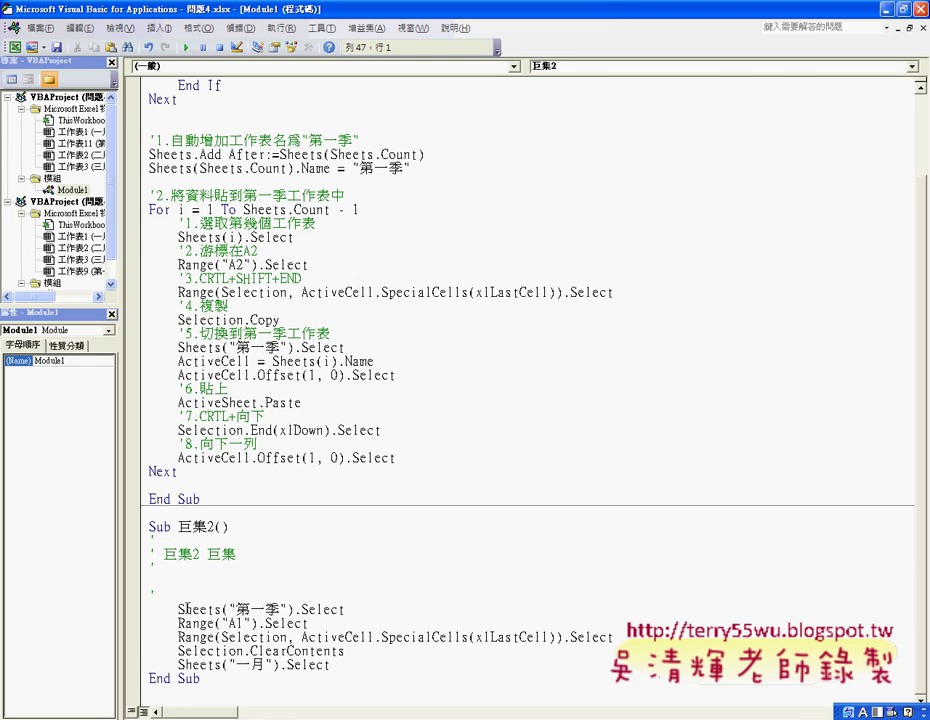
{"action": "left_click_drag", "start_coordinate": [178, 609], "coordinate": [347, 609]}
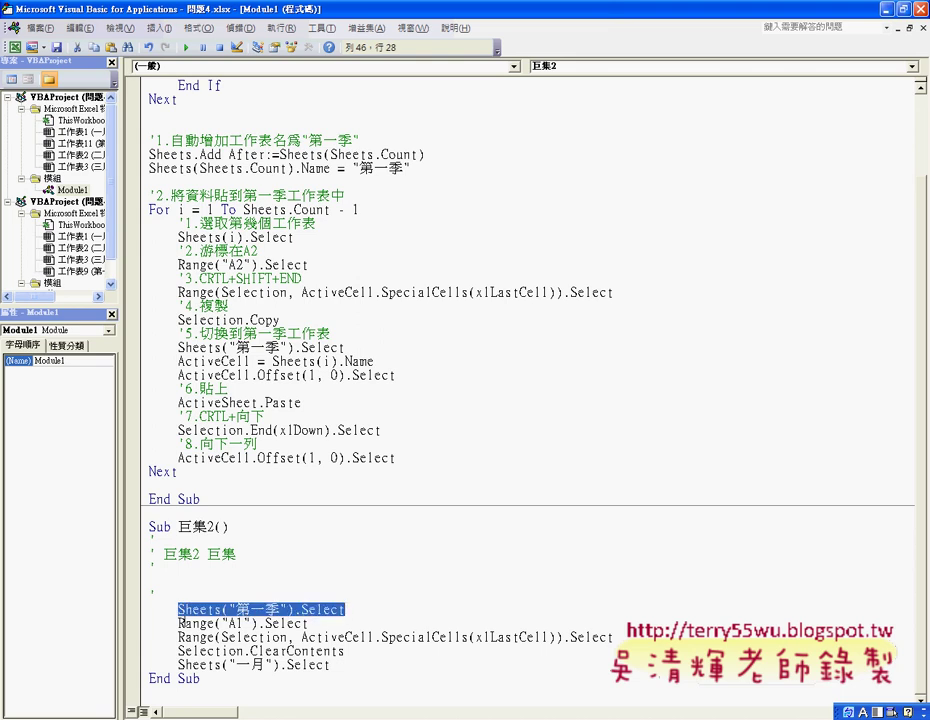
{"action": "left_click_drag", "start_coordinate": [178, 623], "coordinate": [308, 623]}
{"action": "left_click", "coordinate": [193, 636]}
{"action": "double_click", "coordinate": [193, 636]}
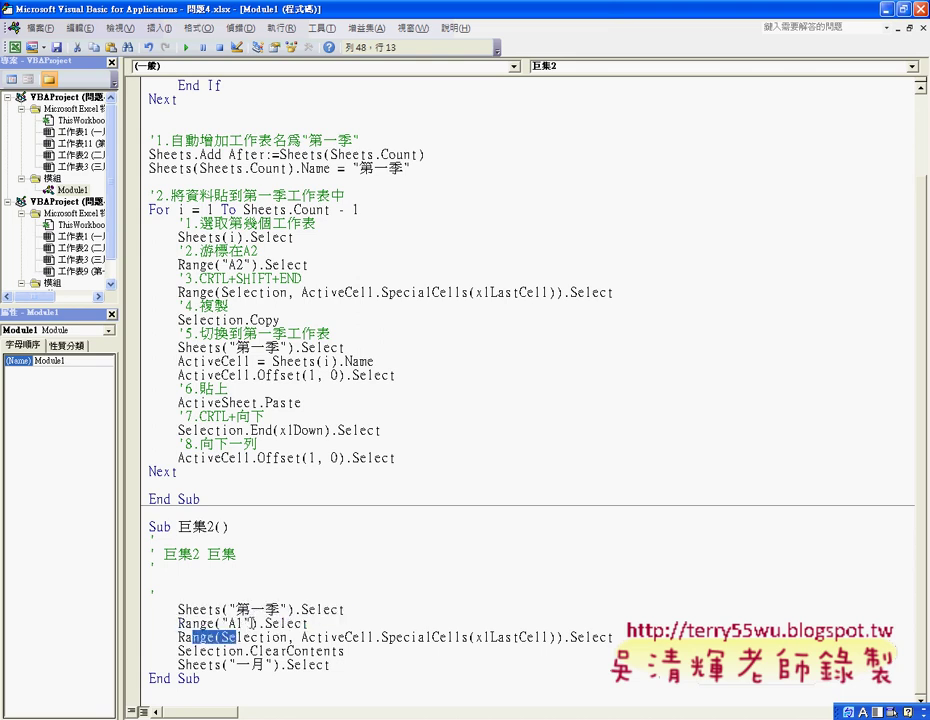
{"action": "left_click", "coordinate": [249, 664]}
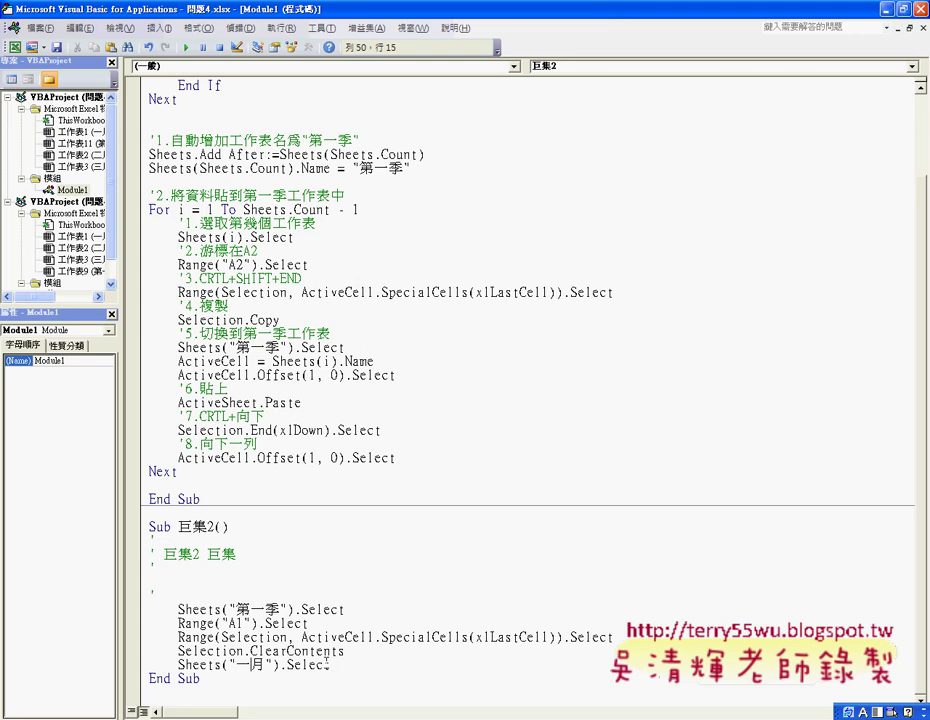
{"action": "left_click_drag", "start_coordinate": [335, 664], "coordinate": [158, 622]}
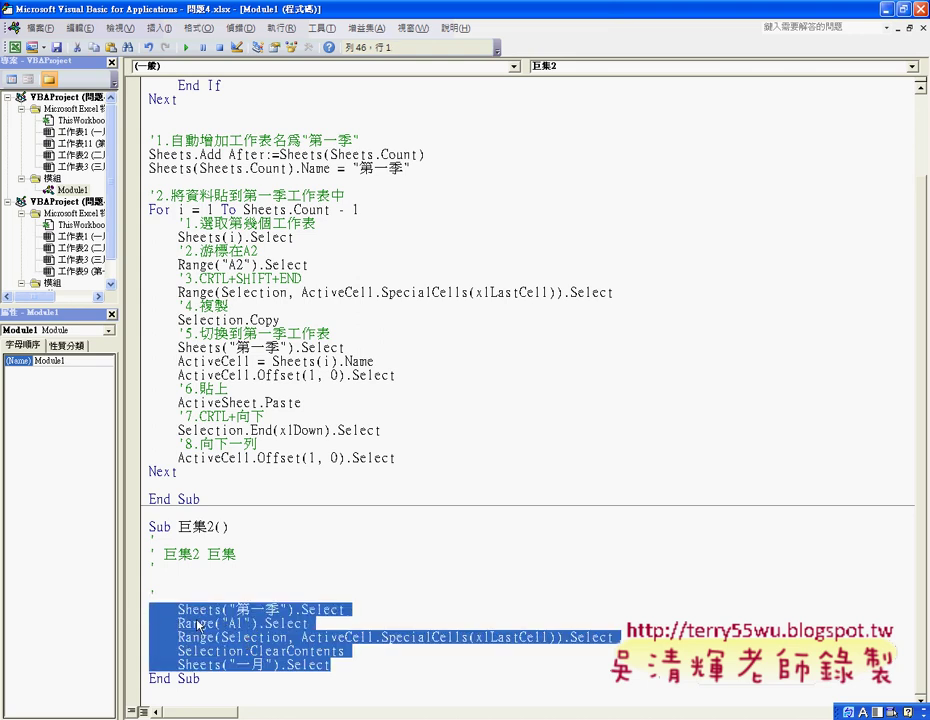
{"action": "right_click", "coordinate": [150, 615]}
{"action": "left_click", "coordinate": [237, 401]}
{"action": "scroll", "coordinate": [237, 401], "scroll_direction": "up", "scroll_amount": 3}
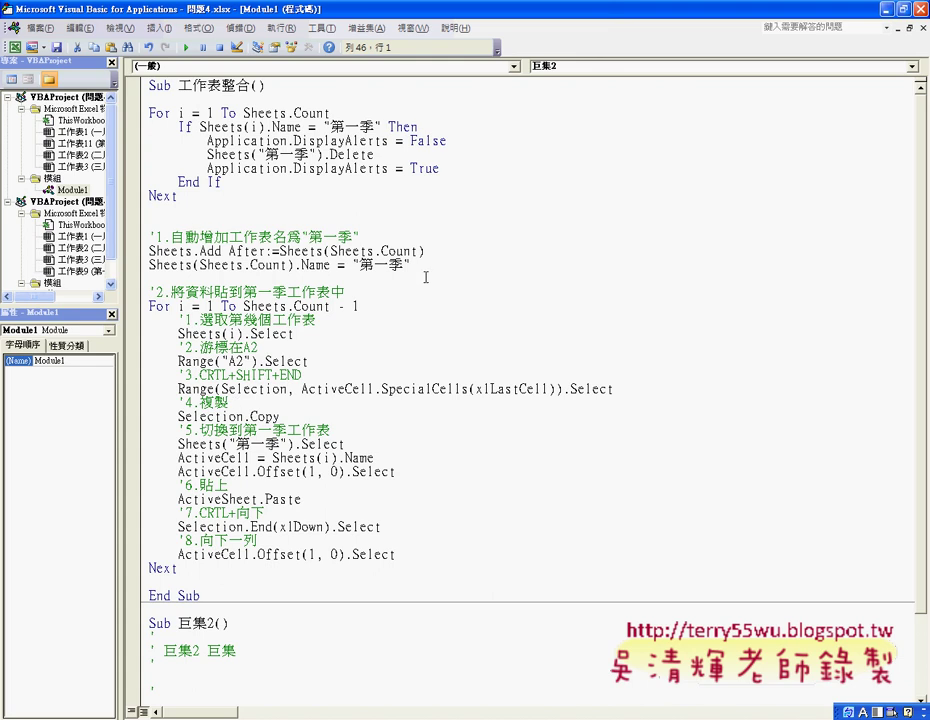
Step: Comment out 工作表整合's delete-and-recreate 第一季 block using the docked 編輯 toolbar
{"action": "left_click_drag", "start_coordinate": [420, 266], "coordinate": [138, 117]}
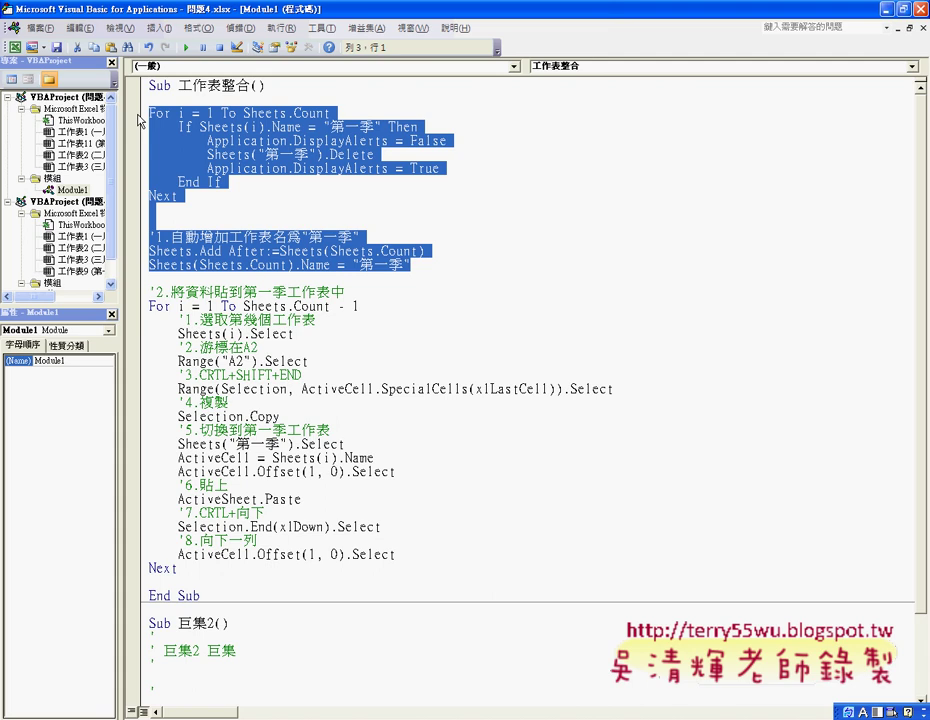
{"action": "right_click", "coordinate": [210, 46]}
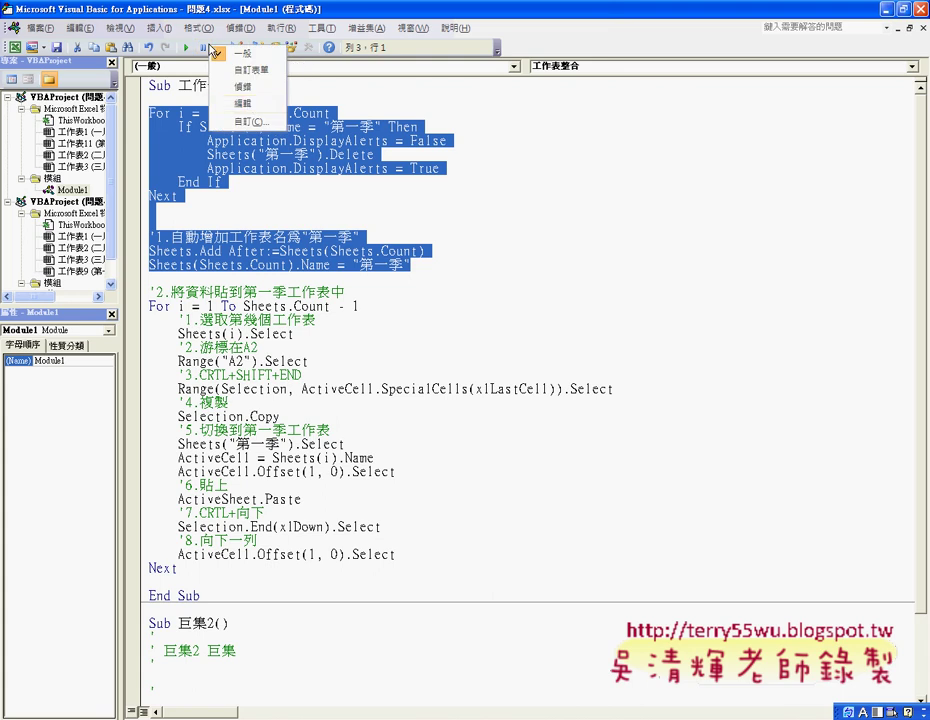
{"action": "left_click", "coordinate": [247, 100]}
{"action": "left_click_drag", "start_coordinate": [227, 159], "coordinate": [222, 64]}
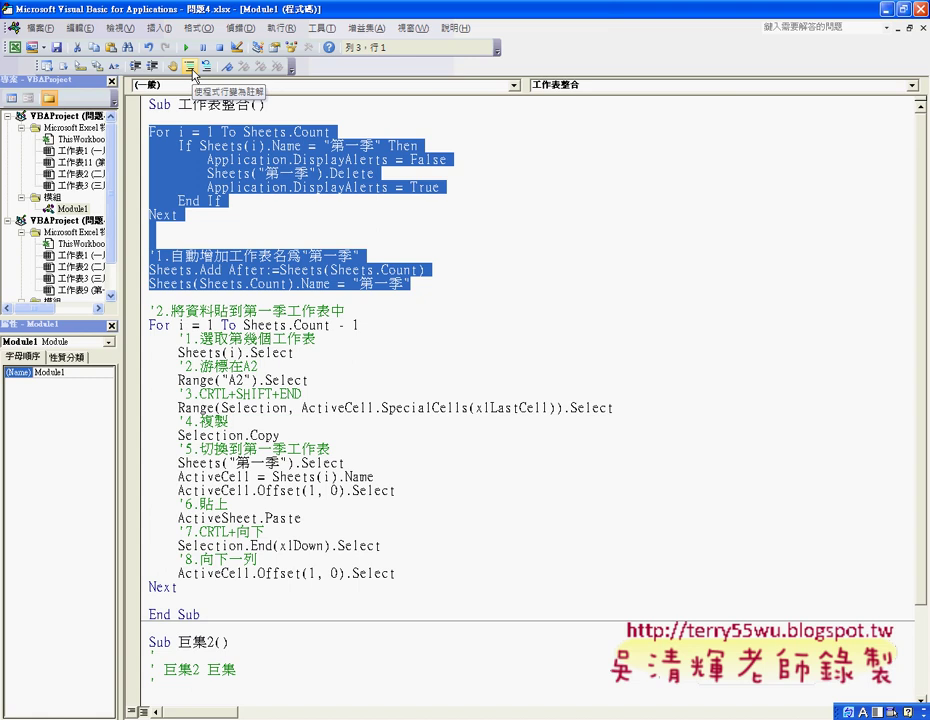
{"action": "left_click", "coordinate": [190, 67]}
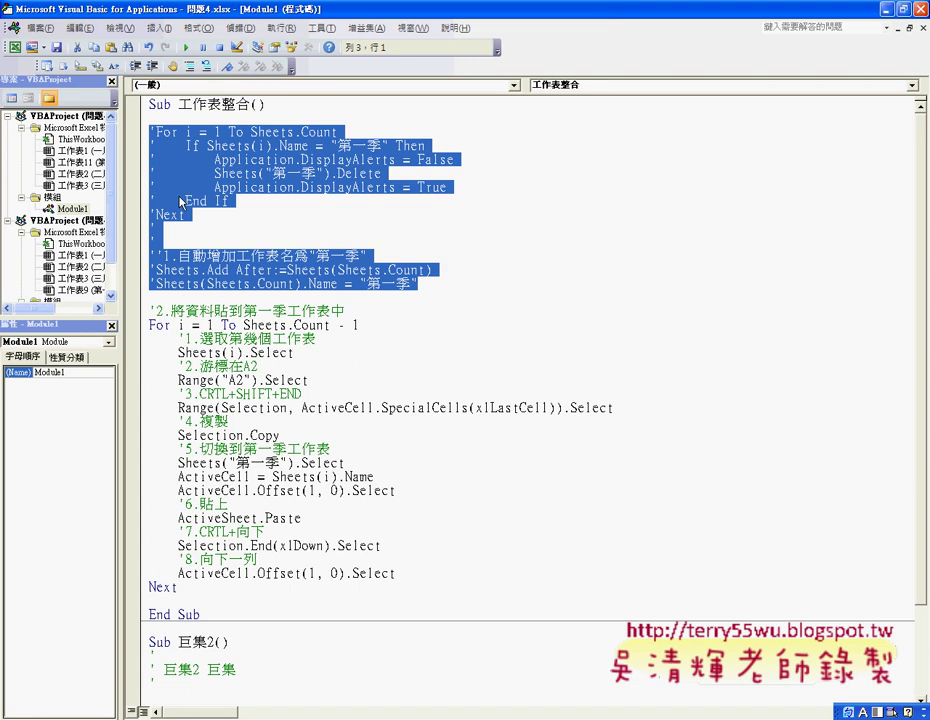
{"action": "left_click", "coordinate": [513, 268]}
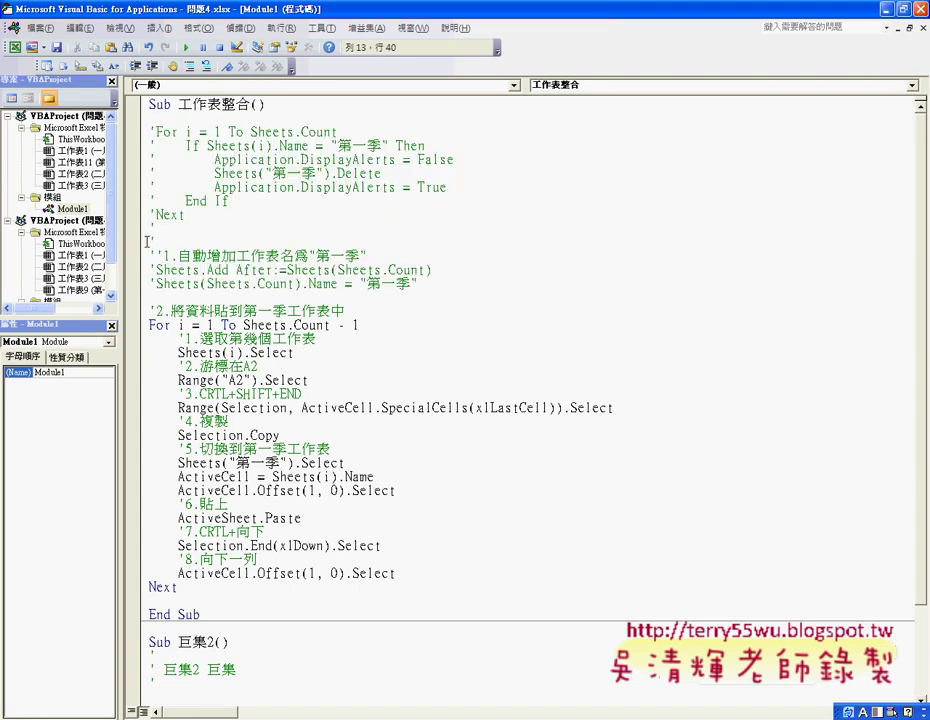